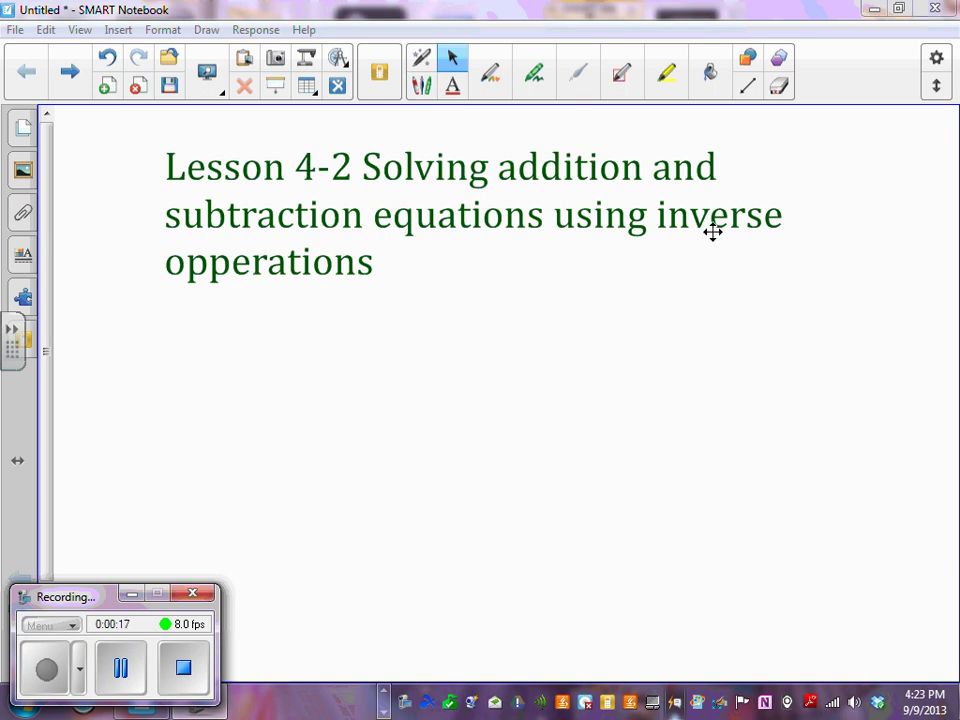
# With the pen, draw × and ÷ under the Lesson 4-2 title and begin the + sign
pyautogui.click(421, 86)
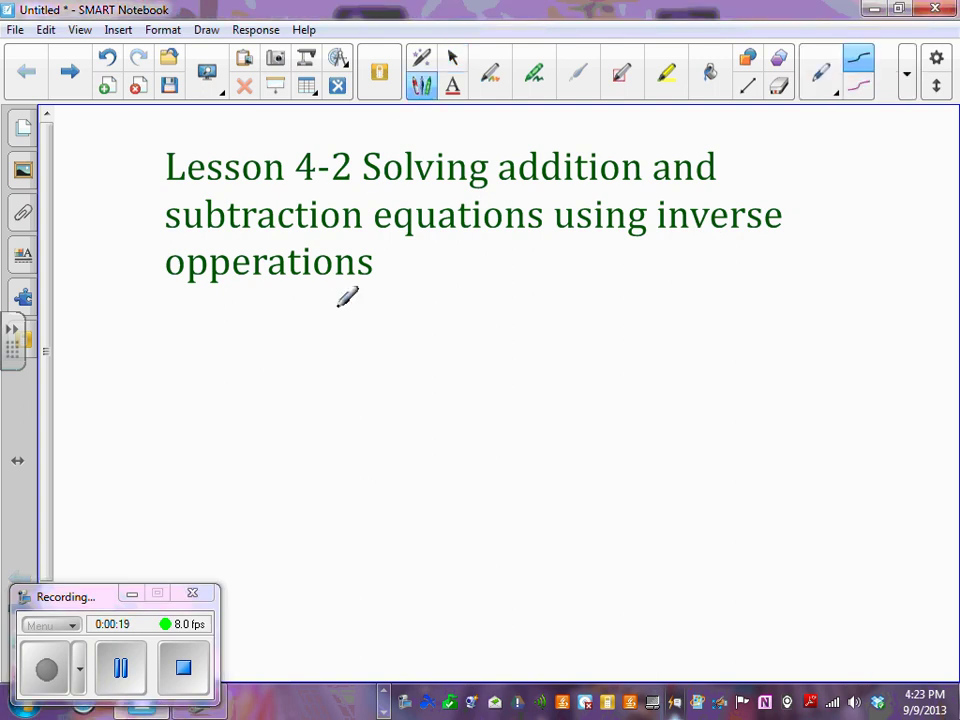
pyautogui.moveTo(310, 327); pyautogui.dragTo(275, 379)
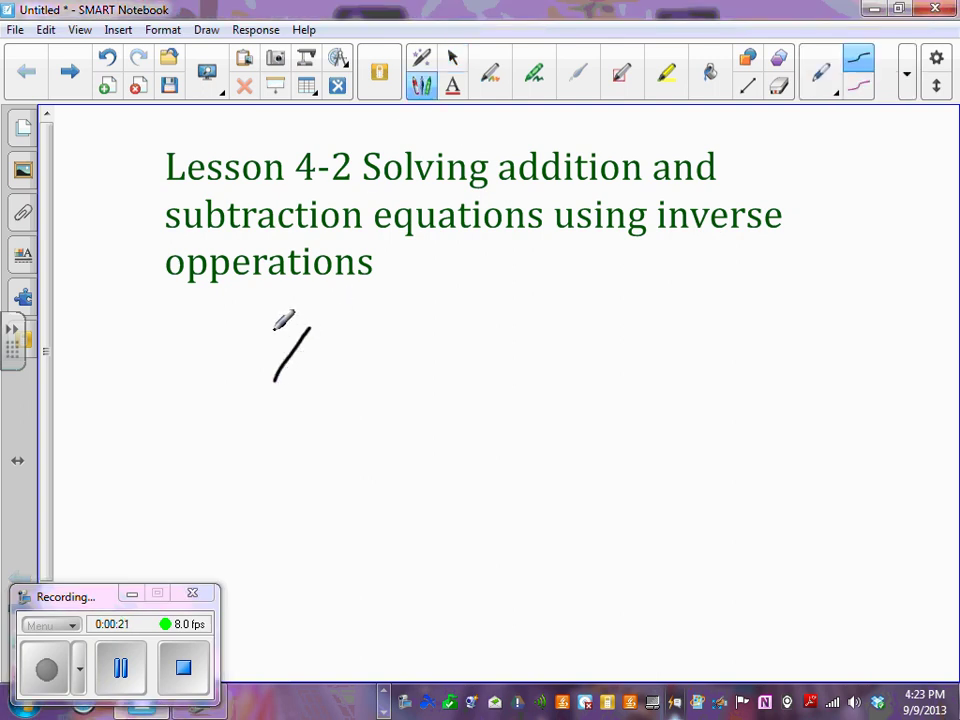
pyautogui.moveTo(274, 330); pyautogui.dragTo(320, 368)
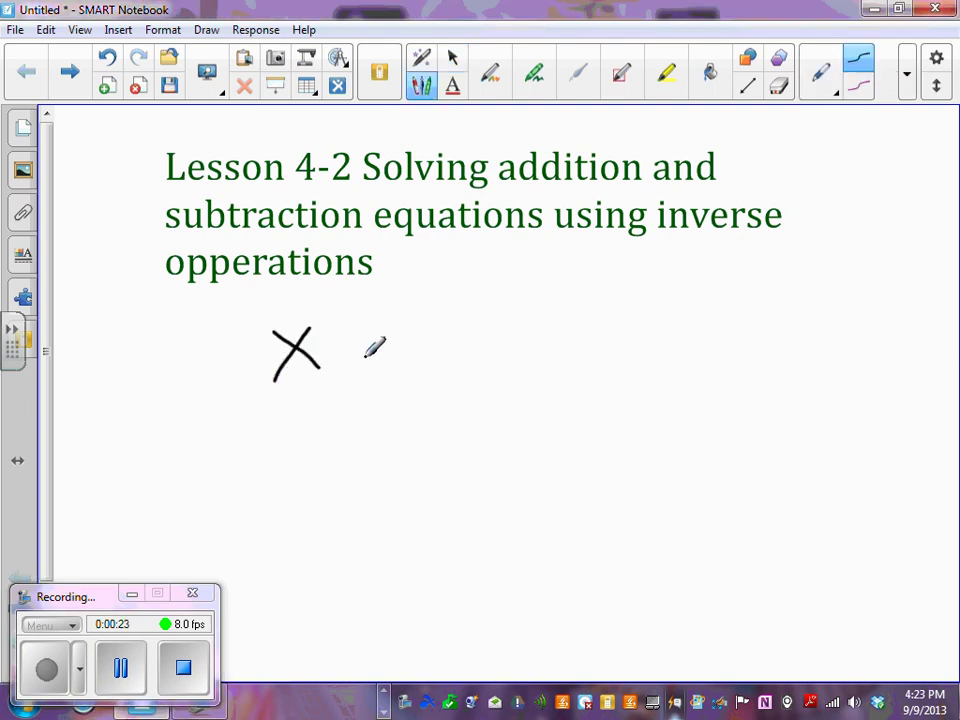
pyautogui.moveTo(355, 334); pyautogui.dragTo(393, 320)
pyautogui.click(373, 313)
pyautogui.click(379, 343)
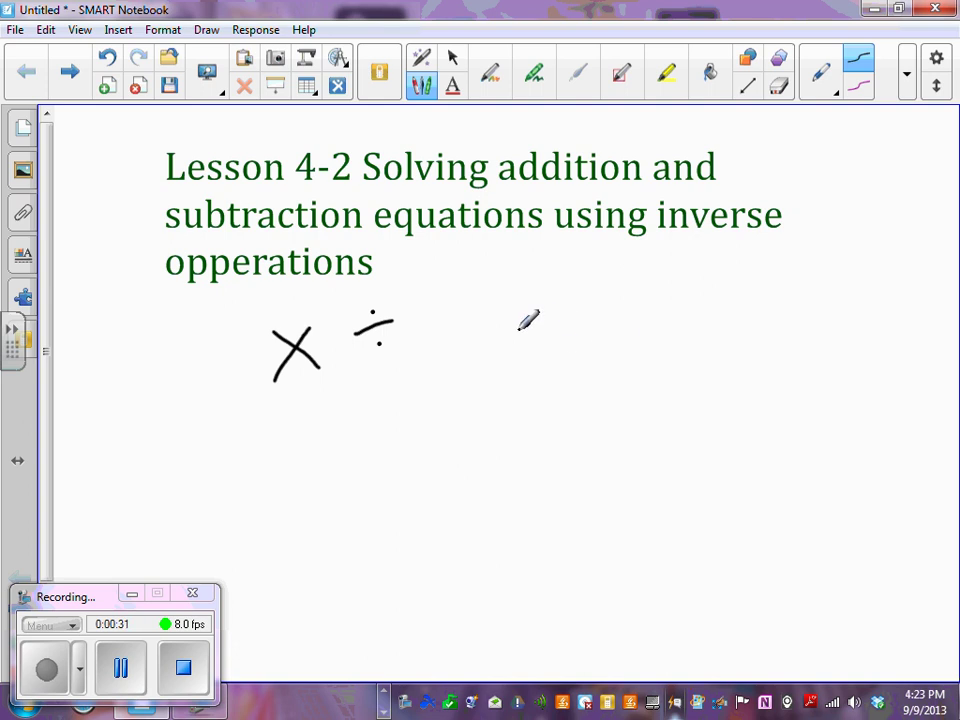
pyautogui.moveTo(531, 318)
pyautogui.mouseDown()
pyautogui.moveTo(519, 377)
pyautogui.moveTo(511, 362)
pyautogui.moveTo(546, 350)
pyautogui.moveTo(638, 347)
pyautogui.mouseUp()
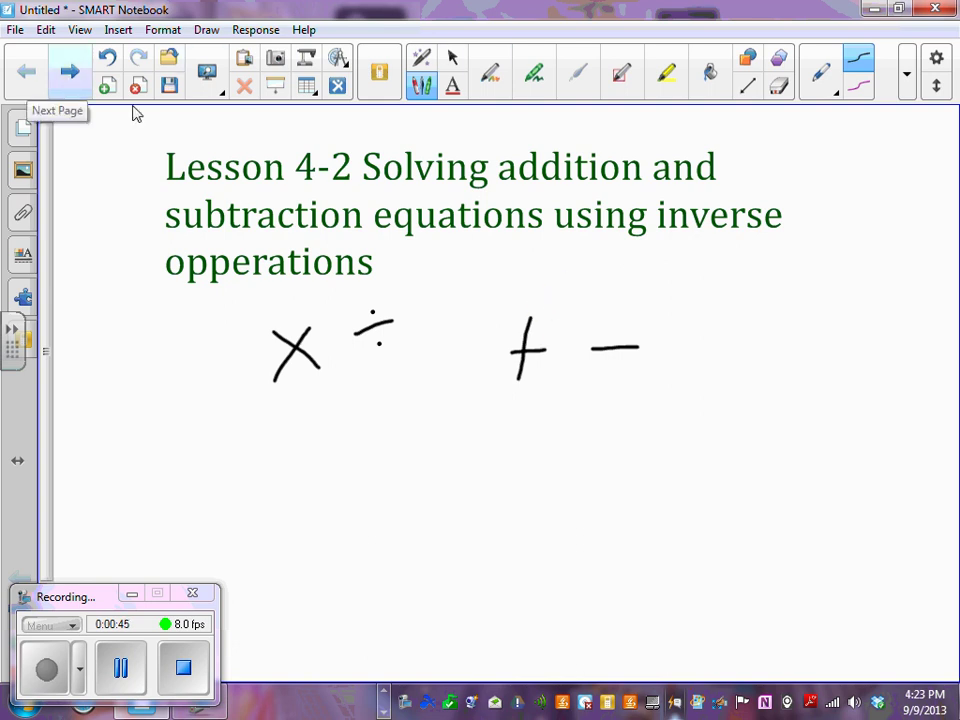
# On the next page, drag the equation 45 = 15 + n further right
pyautogui.click(69, 71)
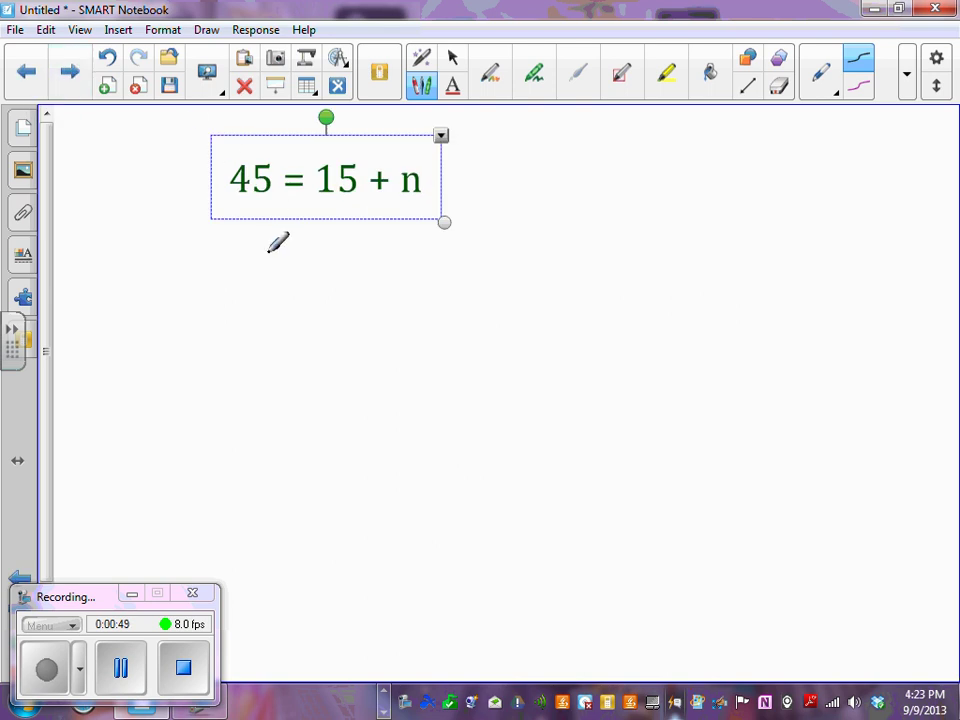
pyautogui.click(452, 57)
pyautogui.click(420, 313)
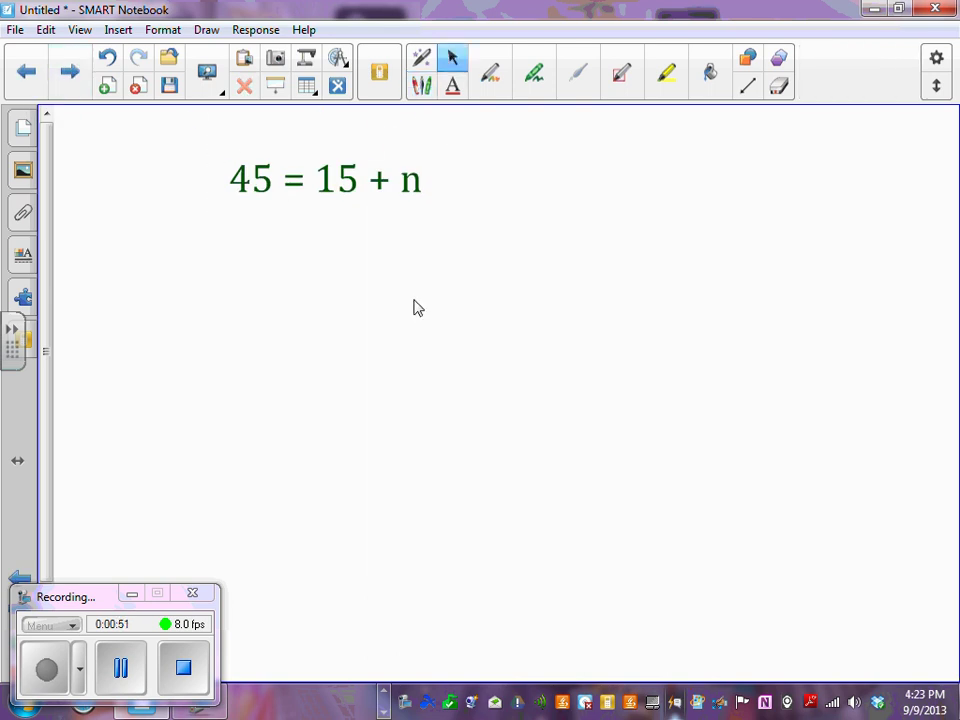
pyautogui.moveTo(337, 184); pyautogui.dragTo(435, 198)
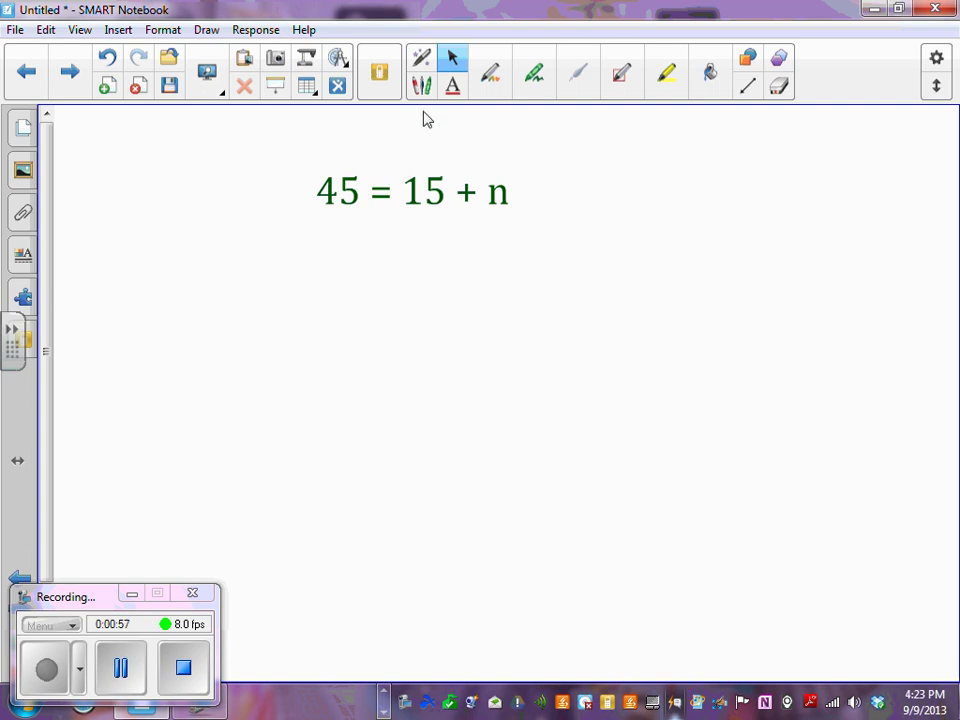
pyautogui.click(421, 86)
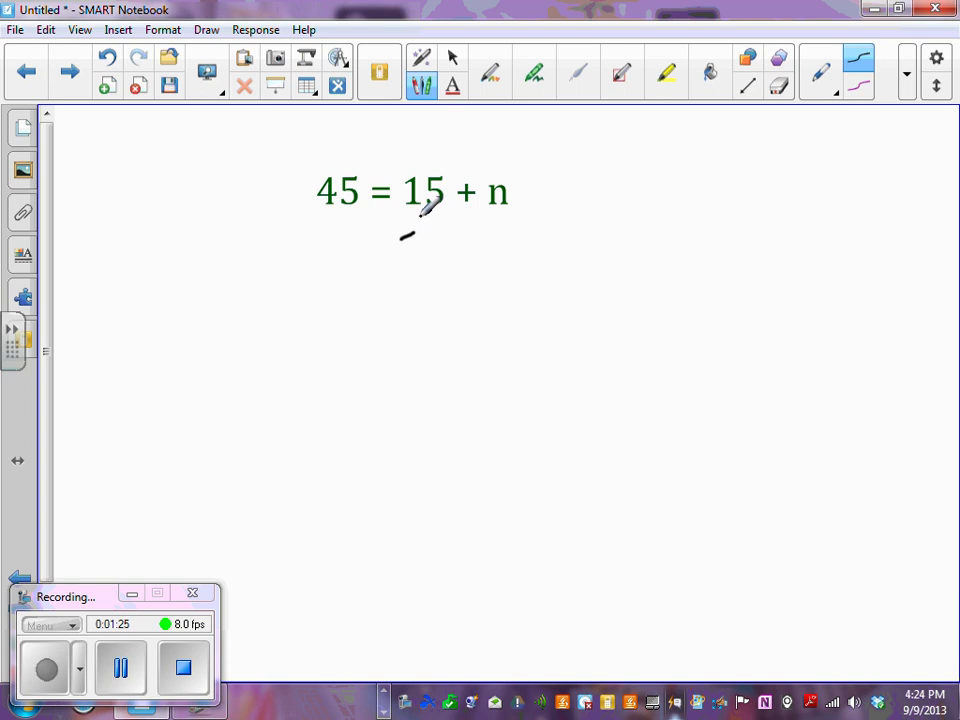
# Write −15 beneath both 15 and 45, then underline both sides
pyautogui.moveTo(420, 216)
pyautogui.mouseDown()
pyautogui.moveTo(420, 253)
pyautogui.moveTo(431, 228)
pyautogui.moveTo(448, 244)
pyautogui.mouseUp()
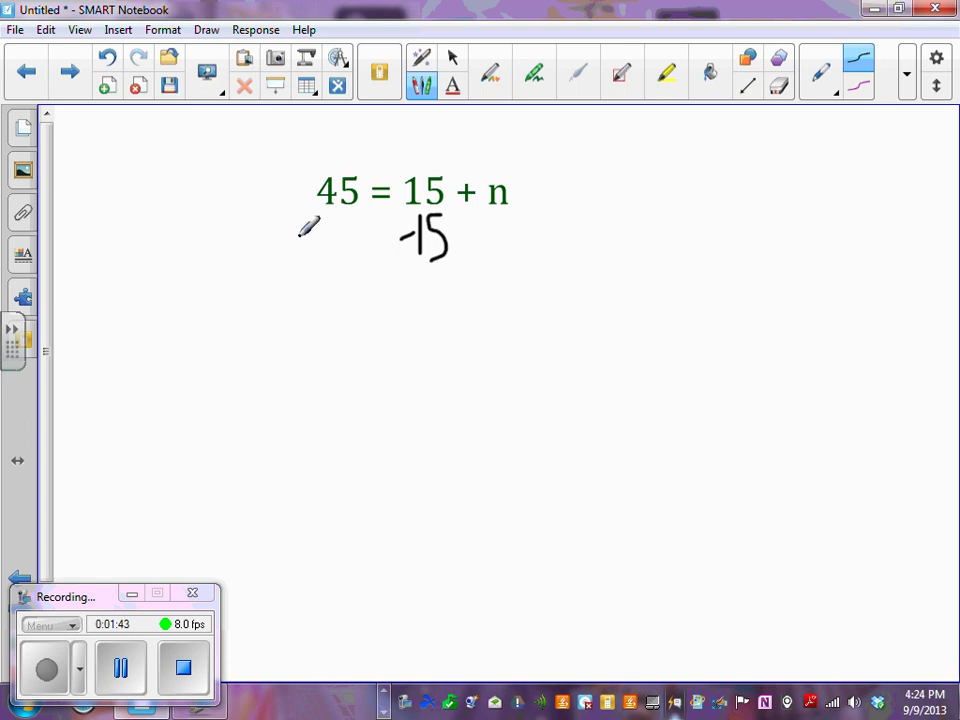
pyautogui.moveTo(328, 211)
pyautogui.mouseDown()
pyautogui.moveTo(328, 250)
pyautogui.moveTo(342, 226)
pyautogui.moveTo(356, 241)
pyautogui.mouseUp()
pyautogui.moveTo(272, 276); pyautogui.dragTo(498, 284)
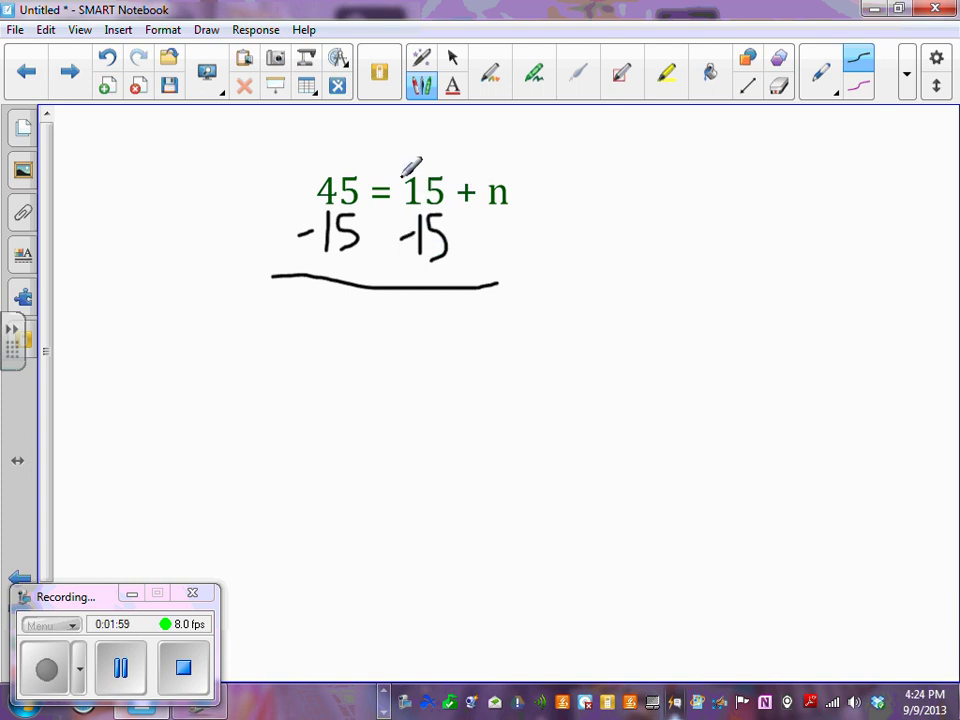
# Cross out the 15 and −15, and write 30 = n below the line
pyautogui.moveTo(403, 176); pyautogui.dragTo(460, 258)
pyautogui.moveTo(447, 174); pyautogui.dragTo(407, 256)
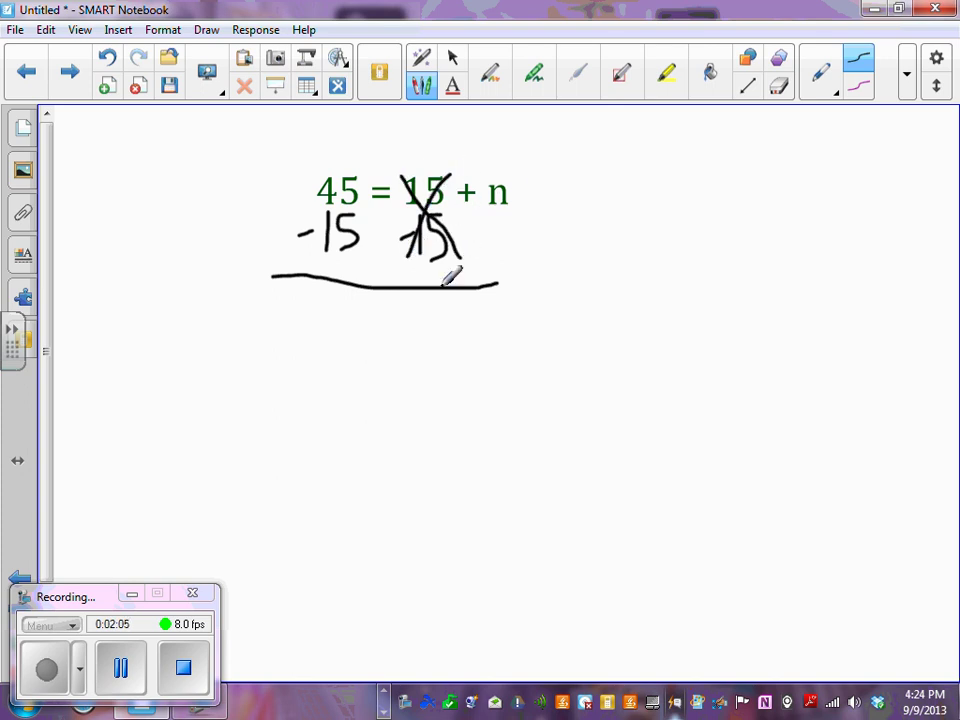
pyautogui.moveTo(416, 314)
pyautogui.mouseDown()
pyautogui.moveTo(415, 338)
pyautogui.moveTo(422, 319)
pyautogui.moveTo(448, 317)
pyautogui.moveTo(455, 346)
pyautogui.mouseUp()
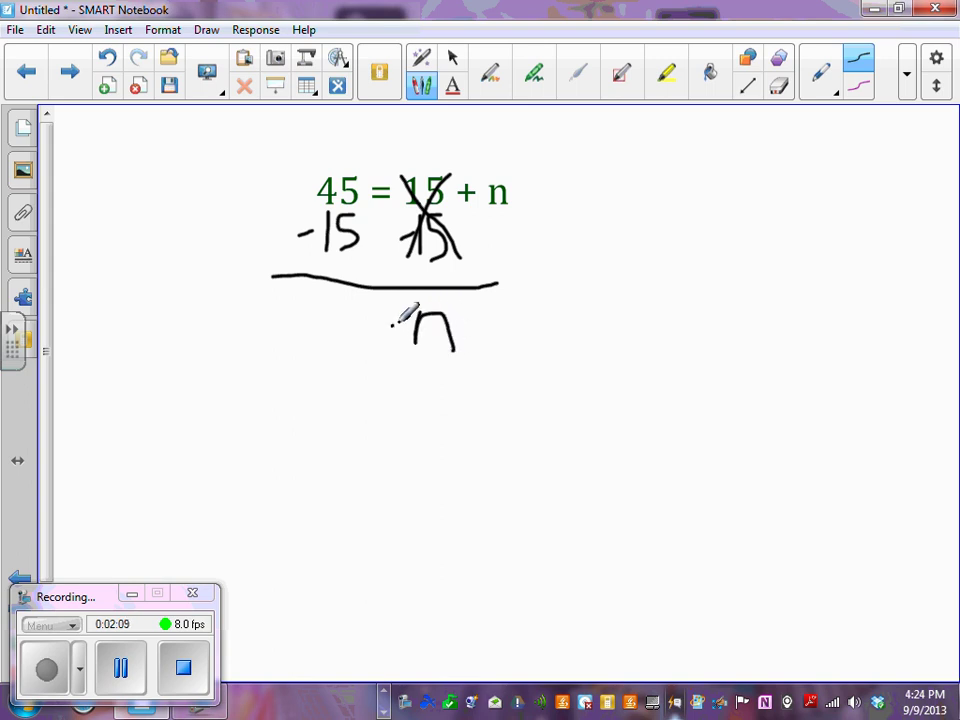
pyautogui.moveTo(392, 325)
pyautogui.mouseDown()
pyautogui.moveTo(402, 323)
pyautogui.moveTo(403, 337)
pyautogui.mouseUp()
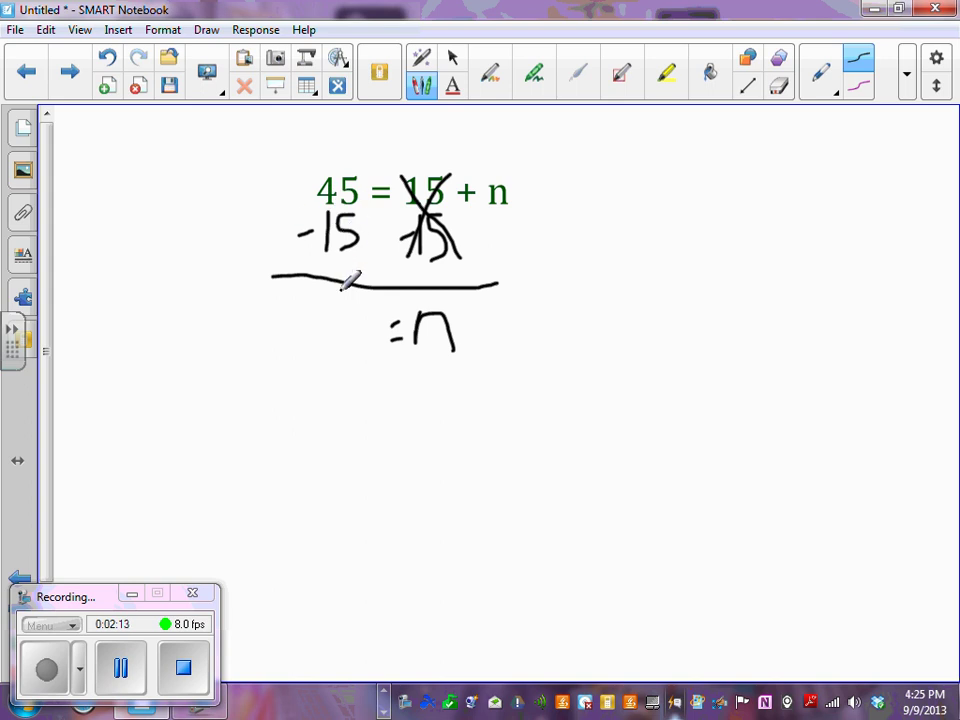
pyautogui.moveTo(345, 300); pyautogui.dragTo(314, 328)
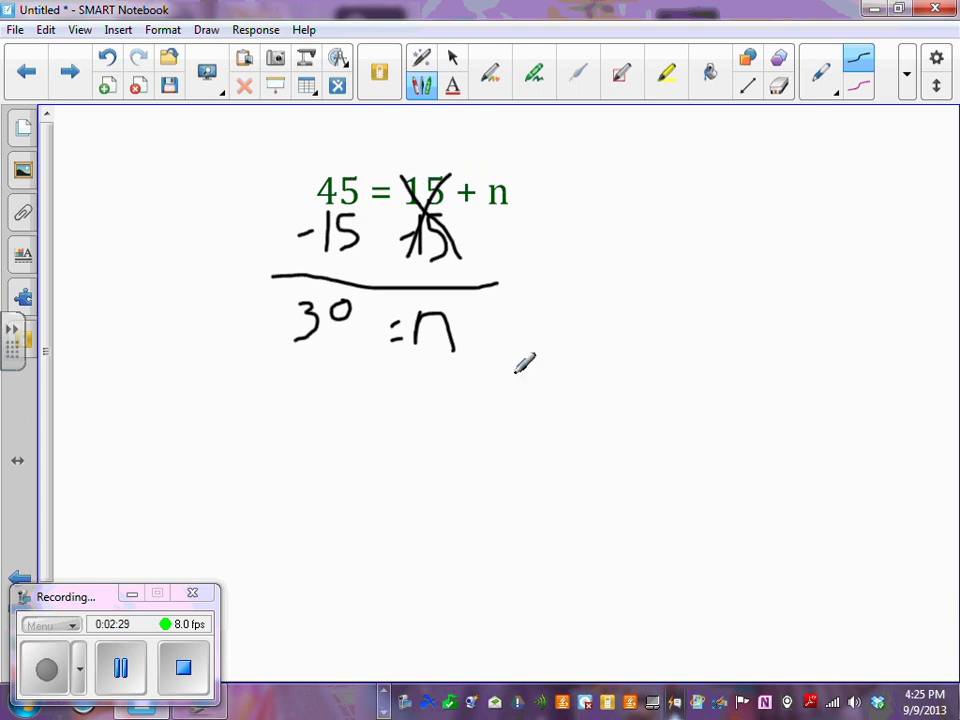
# Advance to the page showing n − 12 = 34, ready to write with the pen
pyautogui.click(452, 60)
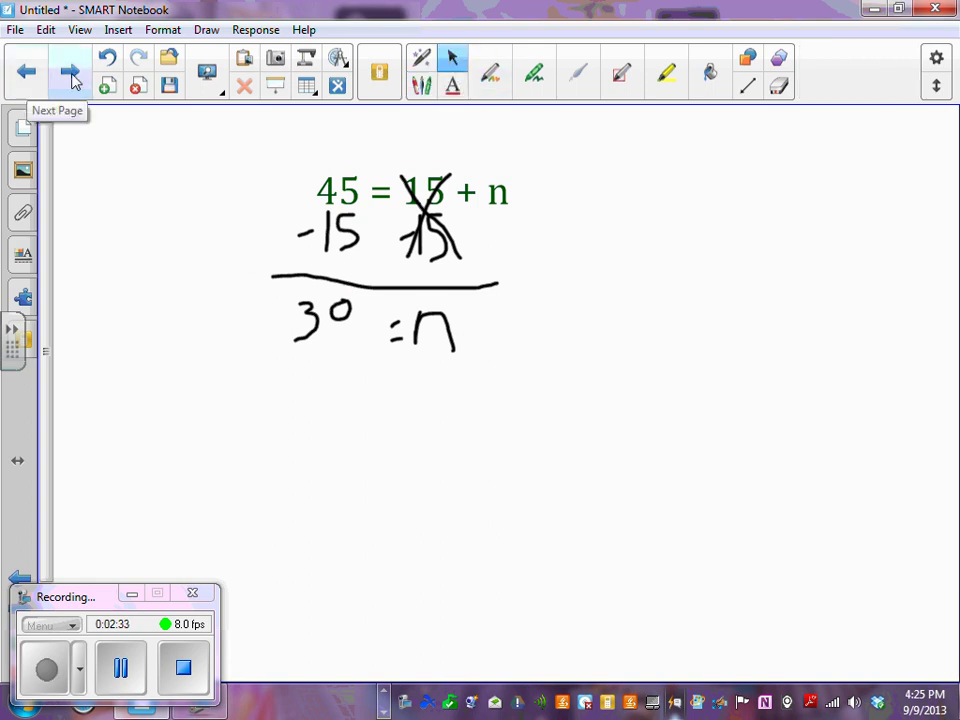
pyautogui.click(69, 72)
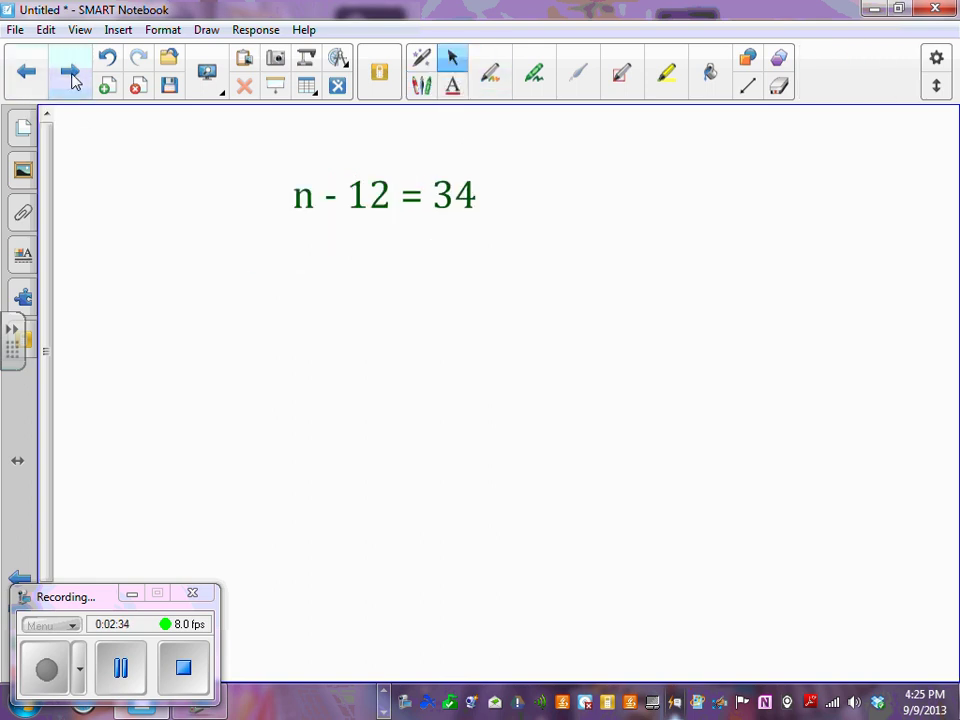
pyautogui.click(421, 88)
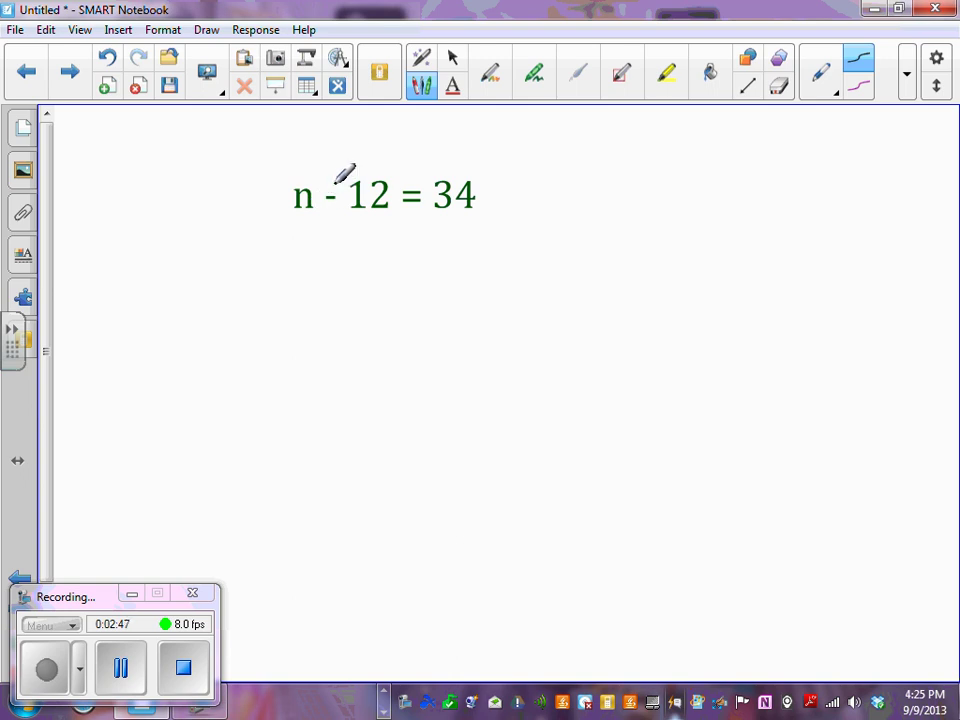
# Write +12 under both −12 and 34, then underline both sides
pyautogui.moveTo(331, 231)
pyautogui.mouseDown()
pyautogui.moveTo(331, 257)
pyautogui.moveTo(333, 245)
pyautogui.moveTo(352, 265)
pyautogui.moveTo(361, 250)
pyautogui.moveTo(392, 258)
pyautogui.mouseUp()
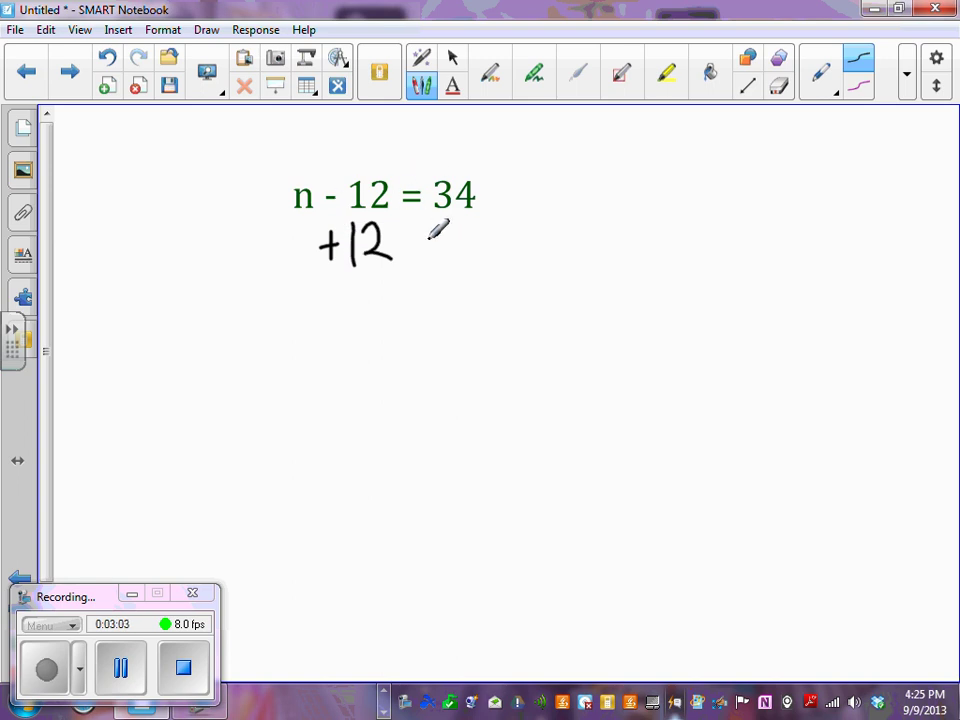
pyautogui.moveTo(417, 245); pyautogui.dragTo(432, 245)
pyautogui.moveTo(425, 236)
pyautogui.mouseDown()
pyautogui.moveTo(425, 253)
pyautogui.moveTo(482, 263)
pyautogui.mouseUp()
pyautogui.moveTo(275, 287); pyautogui.dragTo(515, 290)
# Cross out the −12 and +12, and write n = 46 below the line
pyautogui.moveTo(384, 178); pyautogui.dragTo(345, 265)
pyautogui.moveTo(328, 172); pyautogui.dragTo(385, 266)
pyautogui.moveTo(347, 318)
pyautogui.mouseDown()
pyautogui.moveTo(346, 343)
pyautogui.moveTo(354, 321)
pyautogui.moveTo(379, 324)
pyautogui.moveTo(377, 346)
pyautogui.moveTo(405, 320)
pyautogui.mouseUp()
pyautogui.moveTo(392, 334); pyautogui.dragTo(406, 332)
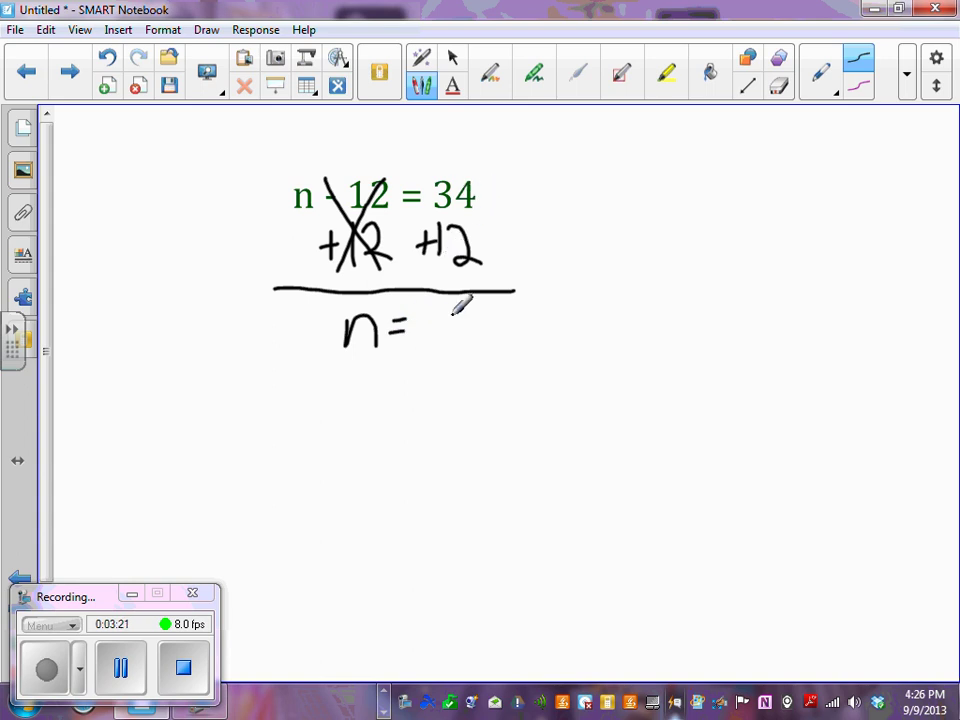
pyautogui.moveTo(425, 305)
pyautogui.mouseDown()
pyautogui.moveTo(445, 328)
pyautogui.moveTo(437, 350)
pyautogui.moveTo(455, 345)
pyautogui.moveTo(456, 330)
pyautogui.mouseUp()
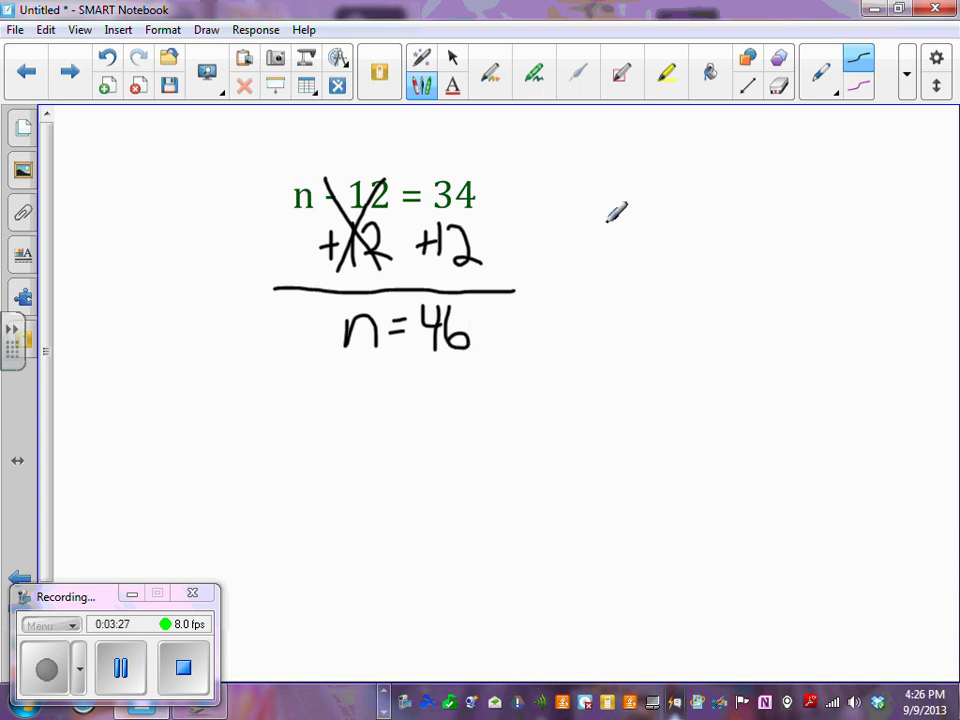
# Write the vertical check 46 − 12 = 34 at the right and reinforce the −12 cross-out
pyautogui.moveTo(611, 226)
pyautogui.mouseDown()
pyautogui.moveTo(606, 250)
pyautogui.moveTo(622, 248)
pyautogui.moveTo(617, 270)
pyautogui.moveTo(641, 266)
pyautogui.moveTo(631, 264)
pyautogui.moveTo(614, 324)
pyautogui.moveTo(645, 302)
pyautogui.moveTo(657, 323)
pyautogui.mouseUp()
pyautogui.moveTo(590, 346); pyautogui.dragTo(660, 343)
pyautogui.moveTo(581, 321); pyautogui.dragTo(598, 320)
pyautogui.moveTo(652, 358)
pyautogui.mouseDown()
pyautogui.moveTo(669, 366)
pyautogui.moveTo(665, 392)
pyautogui.mouseUp()
pyautogui.moveTo(611, 364)
pyautogui.mouseDown()
pyautogui.moveTo(634, 364)
pyautogui.moveTo(636, 378)
pyautogui.moveTo(611, 410)
pyautogui.mouseUp()
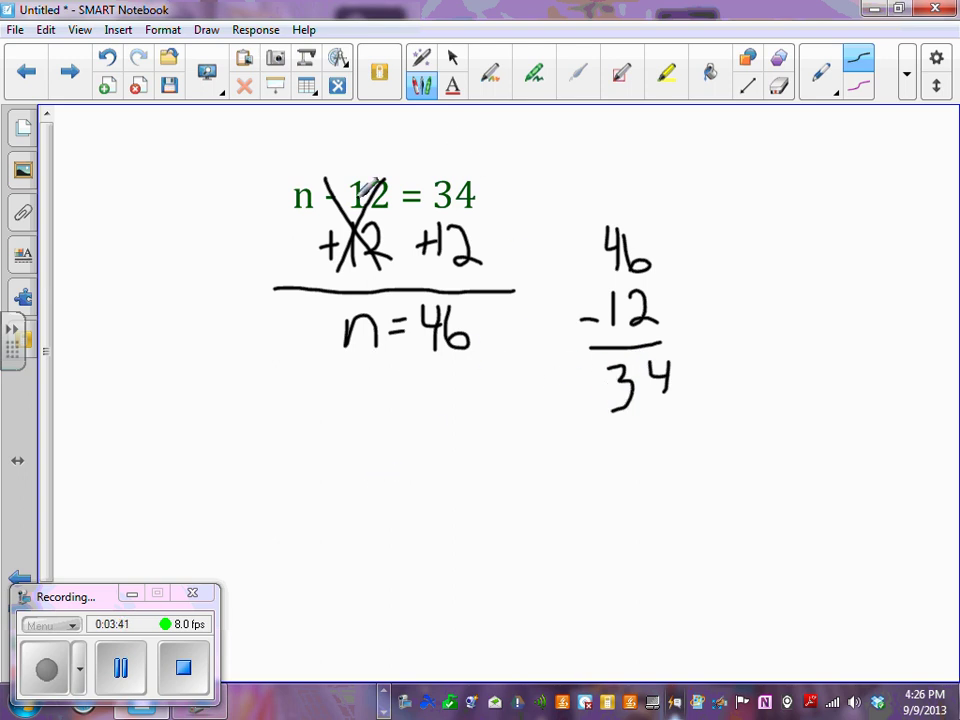
pyautogui.moveTo(325, 180); pyautogui.dragTo(352, 228)
pyautogui.click(452, 57)
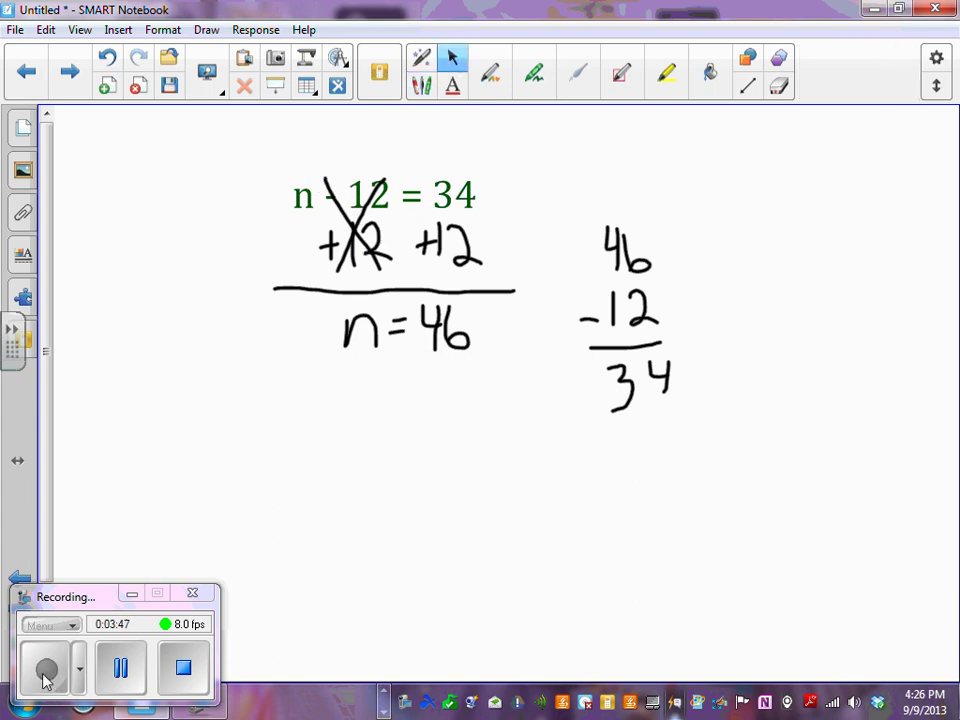